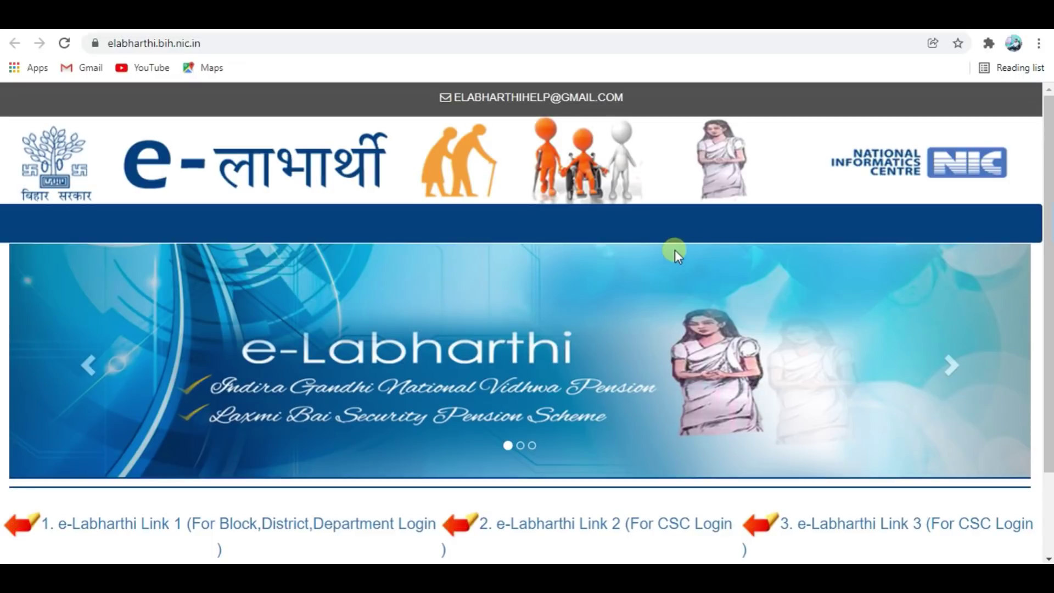
# - Open the e-Labharthi pension biometric search through e-Labharthi Link 2 for CSC, logging in with Digital Seva Connect
pyautogui.scroll(-2, 668, 252)
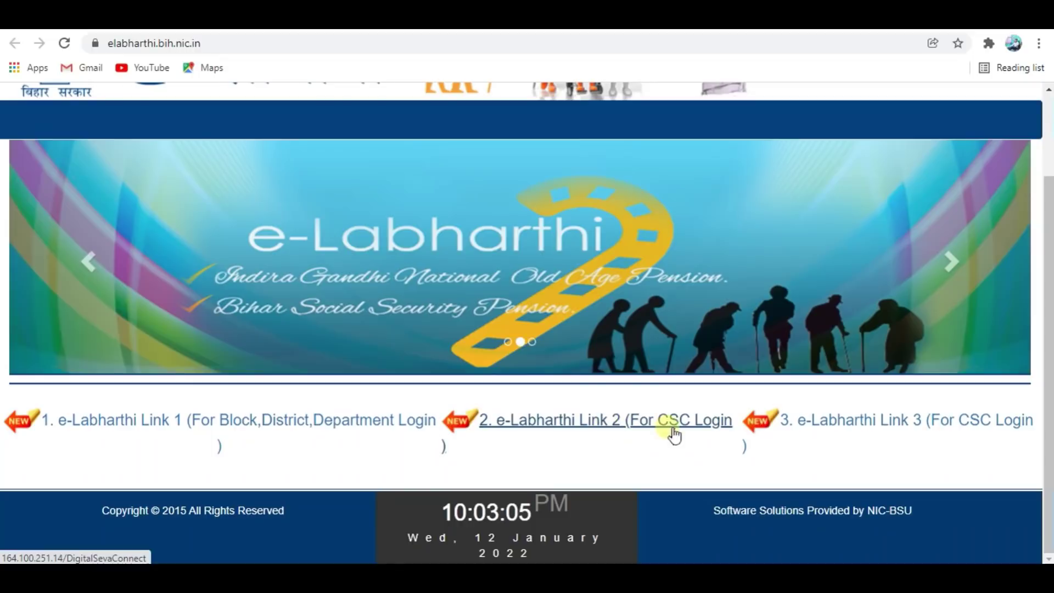
pyautogui.click(610, 419)
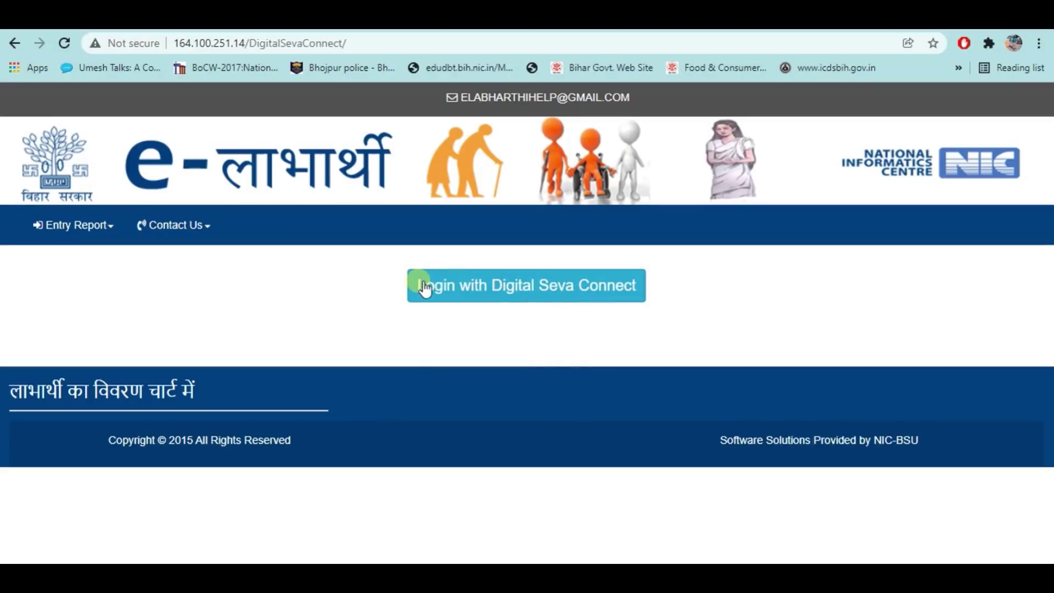
pyautogui.click(527, 291)
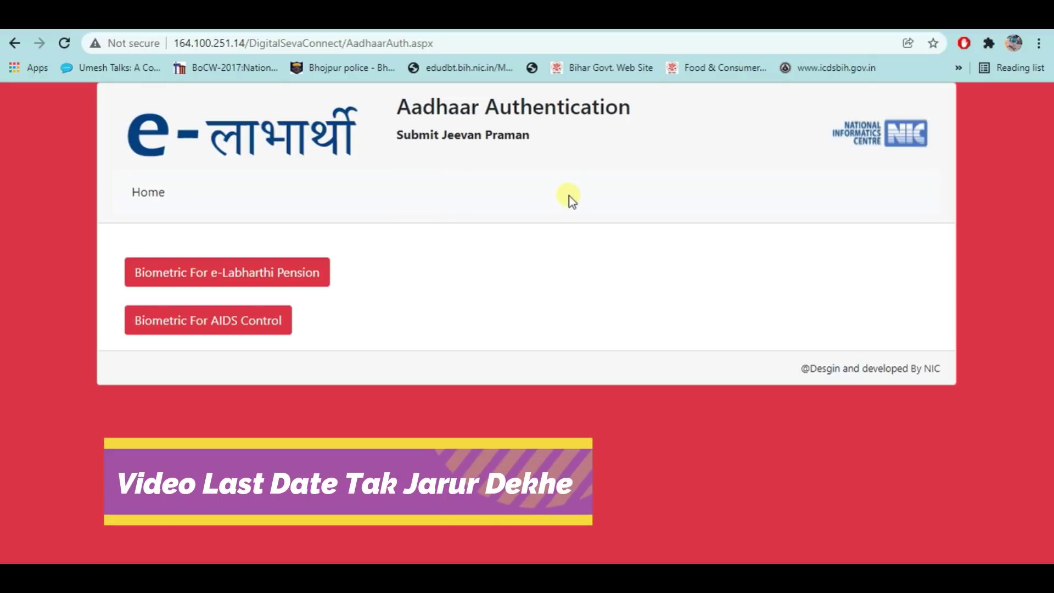
pyautogui.click(178, 277)
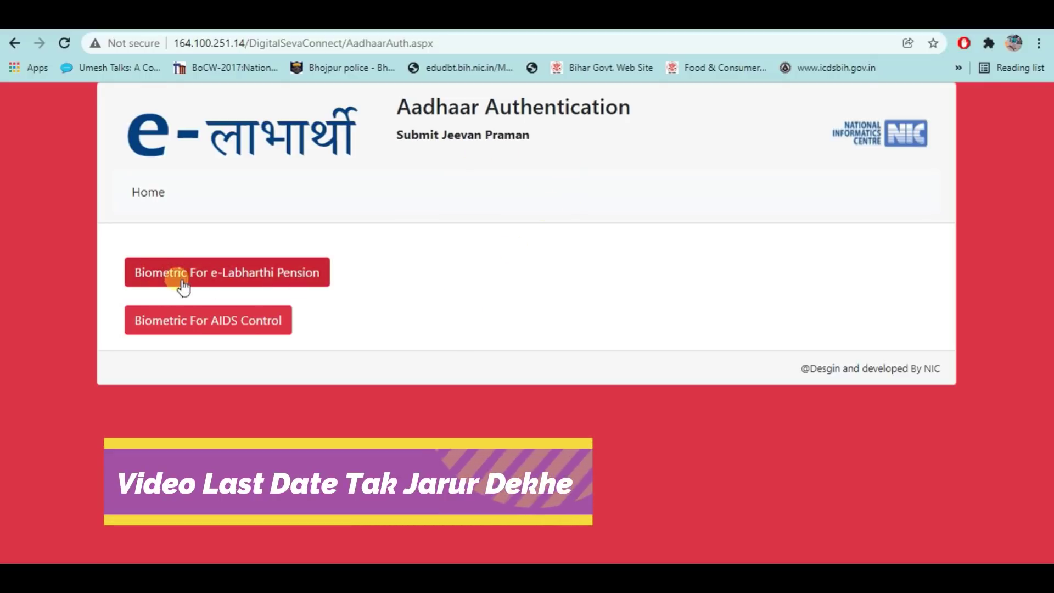
pyautogui.click(278, 285)
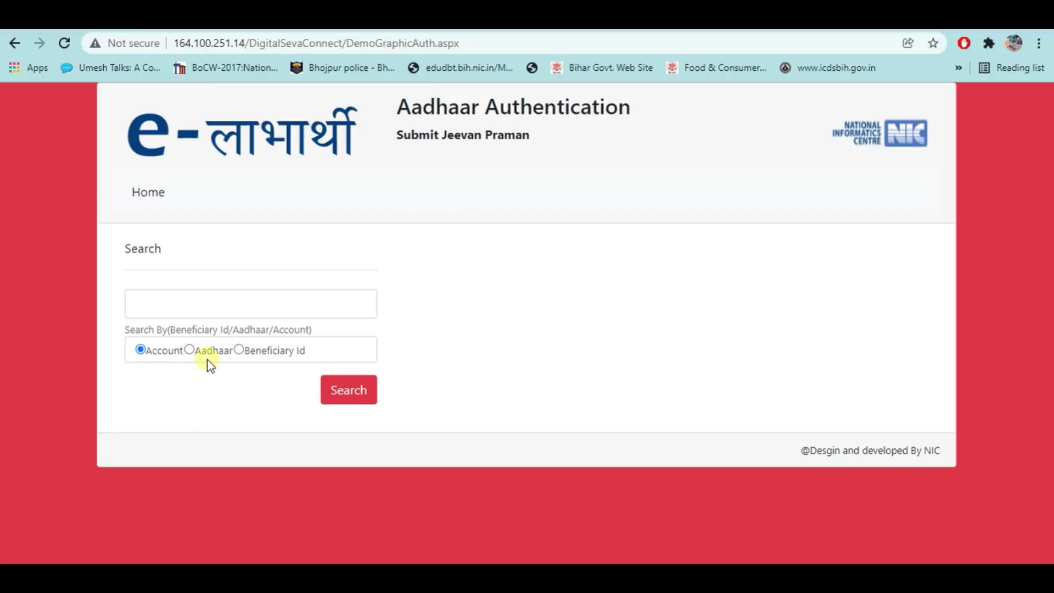
# - Search for the beneficiary by Aadhaar, pasting the beneficiary's identification number as the search value
pyautogui.click(242, 313)
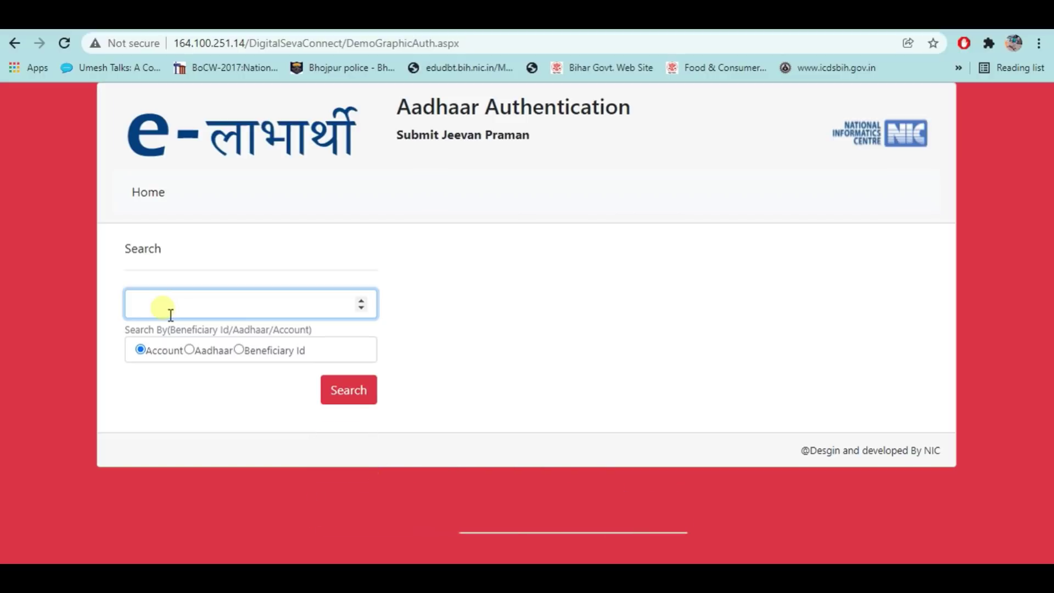
pyautogui.click(191, 350)
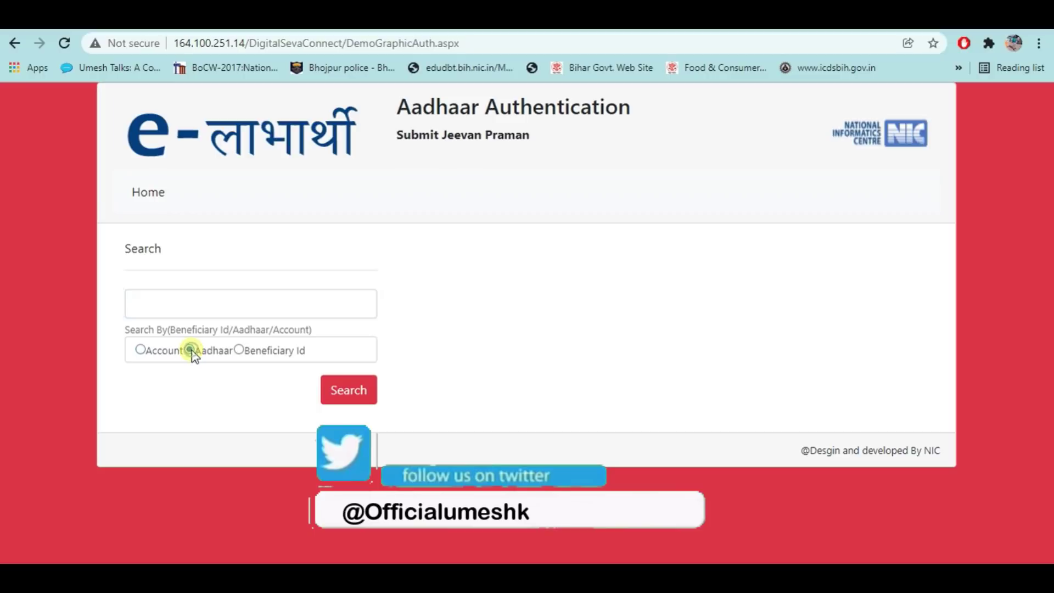
pyautogui.rightClick(165, 306)
pyautogui.click(220, 398)
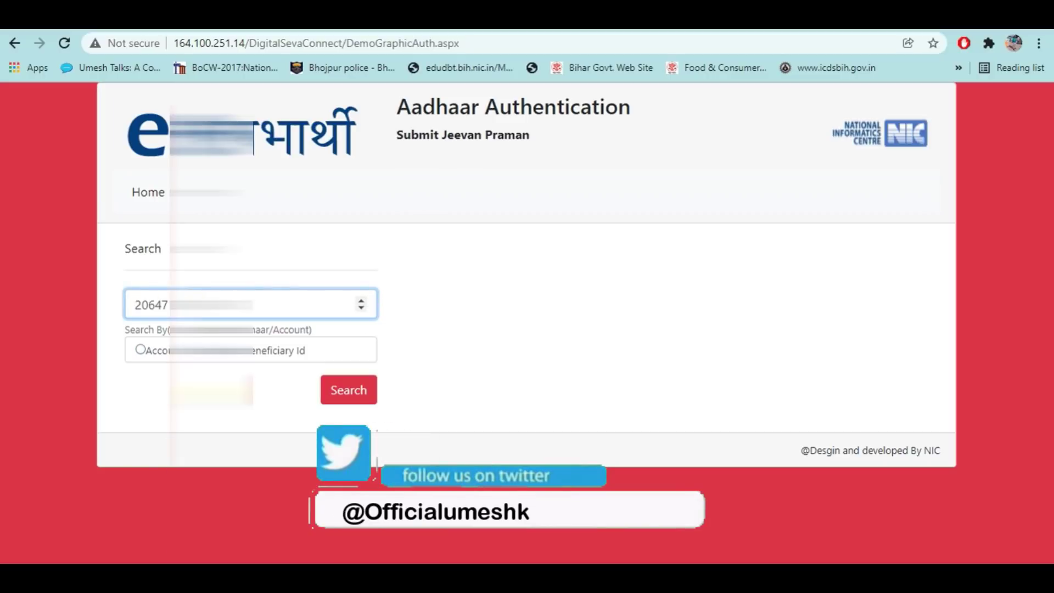
pyautogui.click(358, 397)
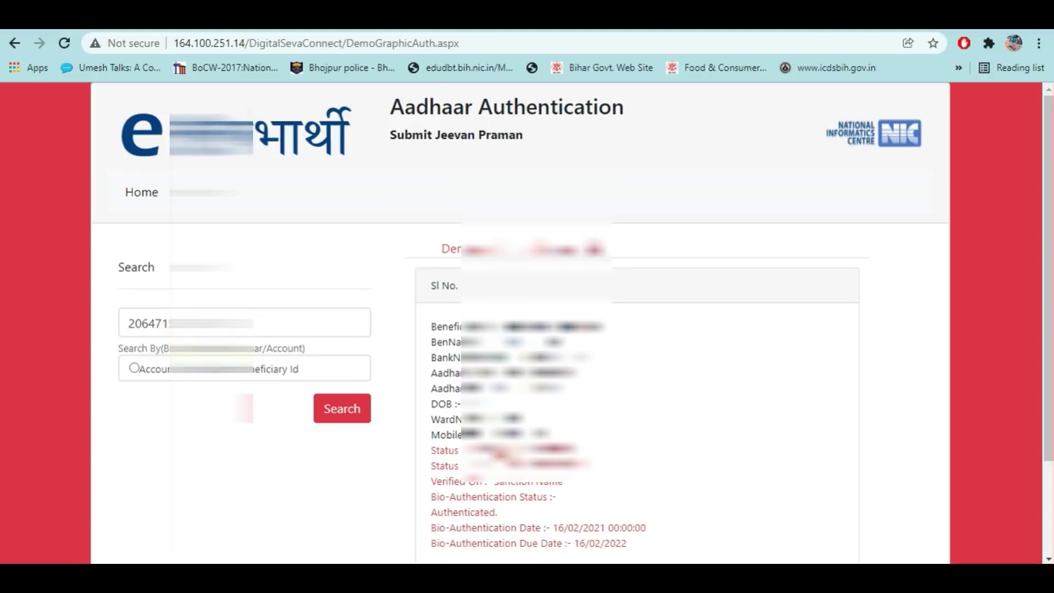
# - Examine the beneficiary's demographic authentication result, bio-authentication status and bio-authentication date
pyautogui.scroll(-3, 491, 330)
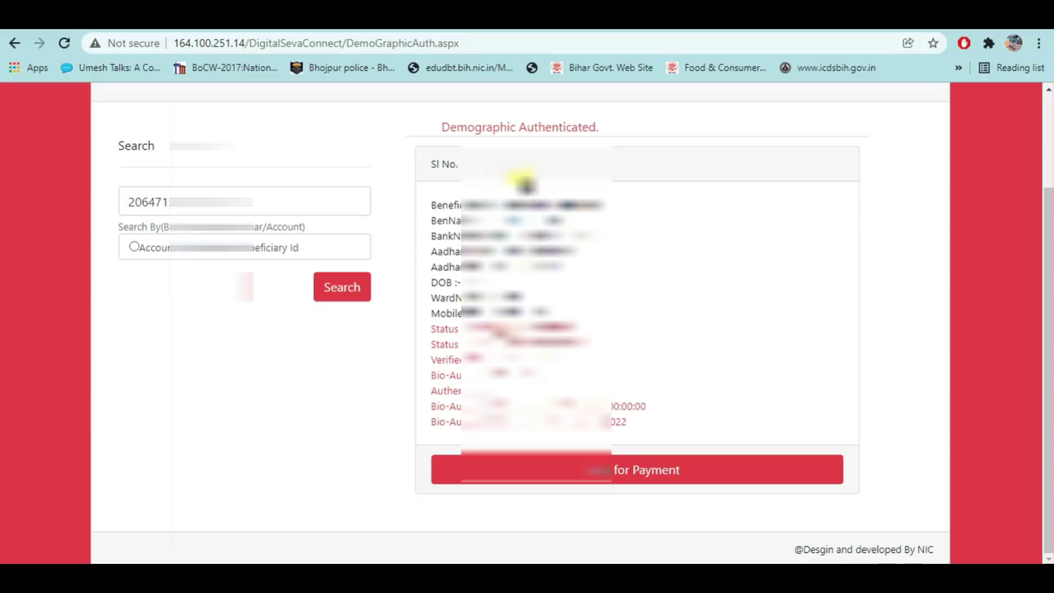
pyautogui.moveTo(451, 136); pyautogui.dragTo(601, 132)
pyautogui.click(623, 141)
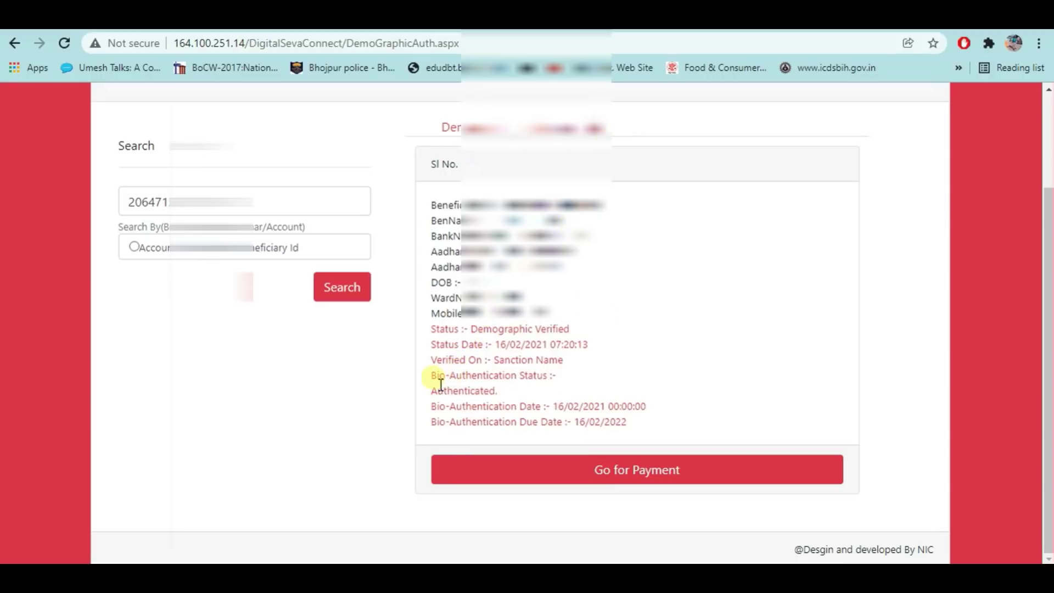
pyautogui.moveTo(431, 377); pyautogui.dragTo(553, 377)
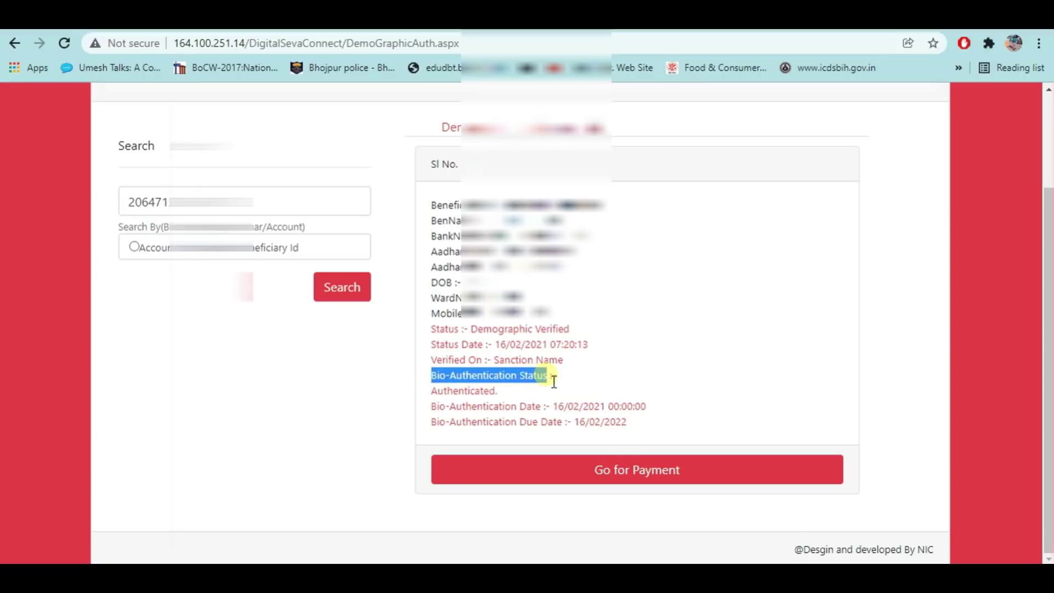
pyautogui.click(576, 379)
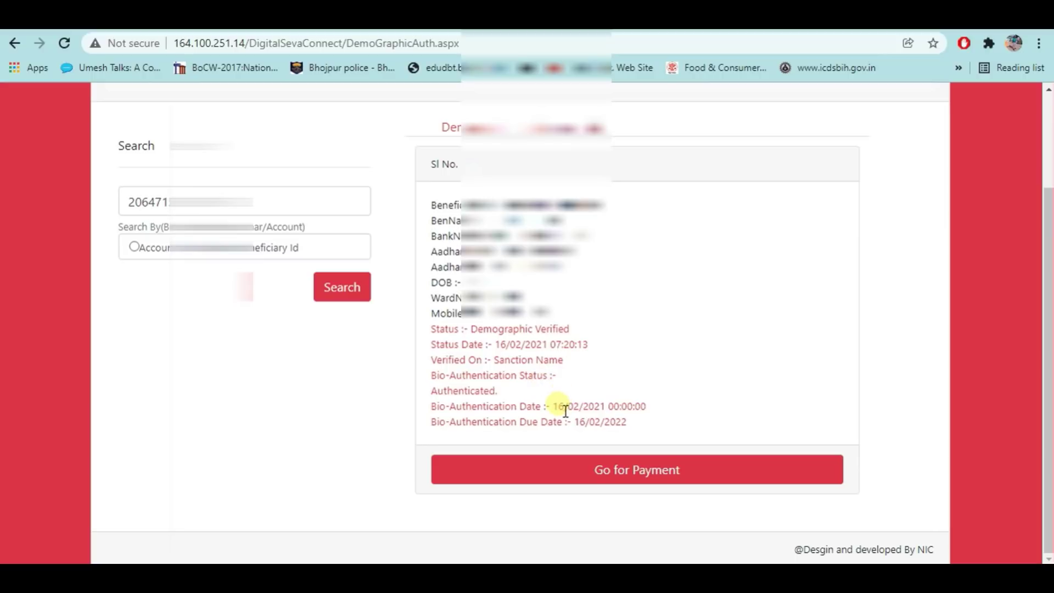
pyautogui.moveTo(563, 410)
pyautogui.mouseDown()
pyautogui.moveTo(607, 407)
pyautogui.moveTo(580, 423)
pyautogui.moveTo(604, 425)
pyautogui.moveTo(573, 424)
pyautogui.mouseUp()
pyautogui.click(612, 407)
pyautogui.click(634, 427)
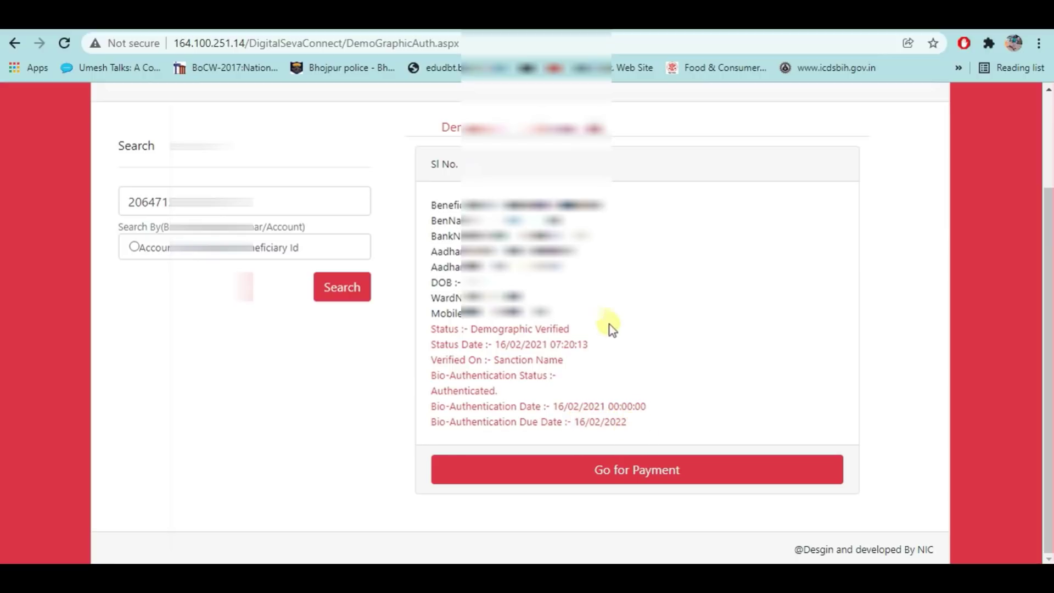
pyautogui.moveTo(631, 428); pyautogui.dragTo(547, 397)
pyautogui.click(636, 351)
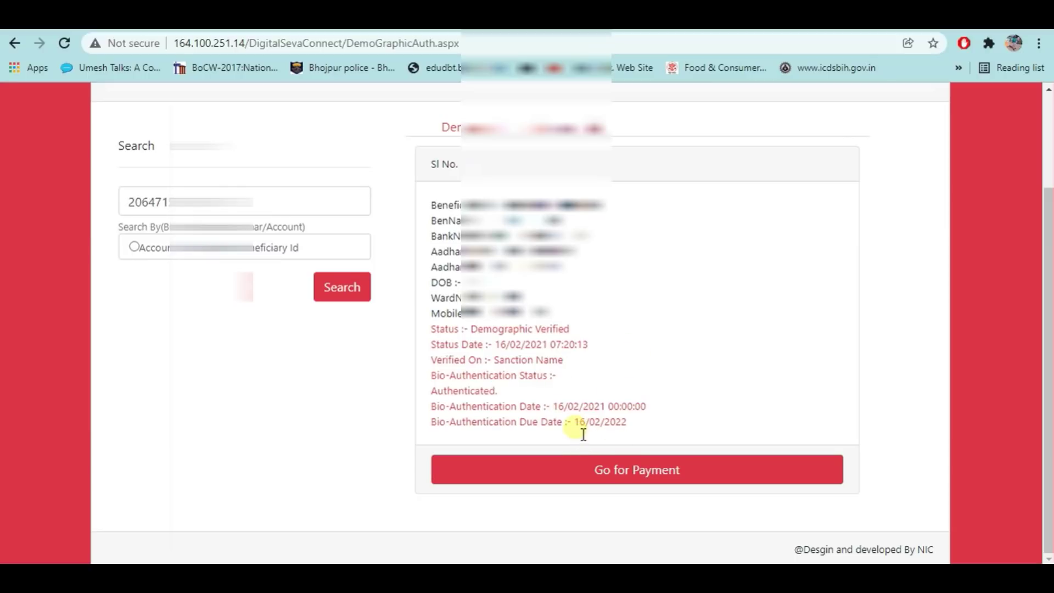
# - Check the bio-authentication due date against the beneficiary's bio-authentication status
pyautogui.moveTo(574, 433); pyautogui.dragTo(633, 434)
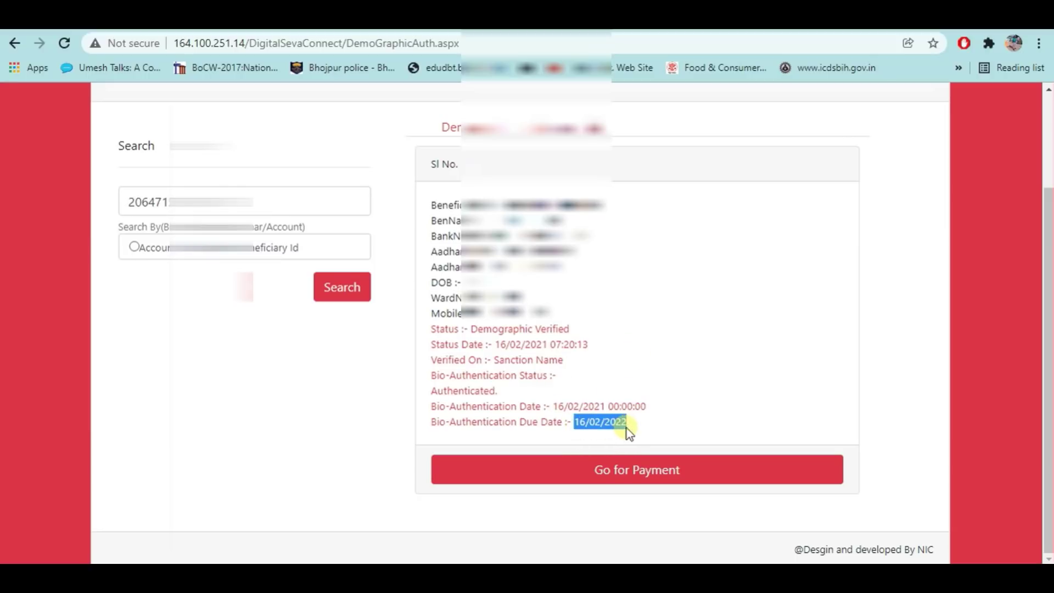
pyautogui.click(636, 425)
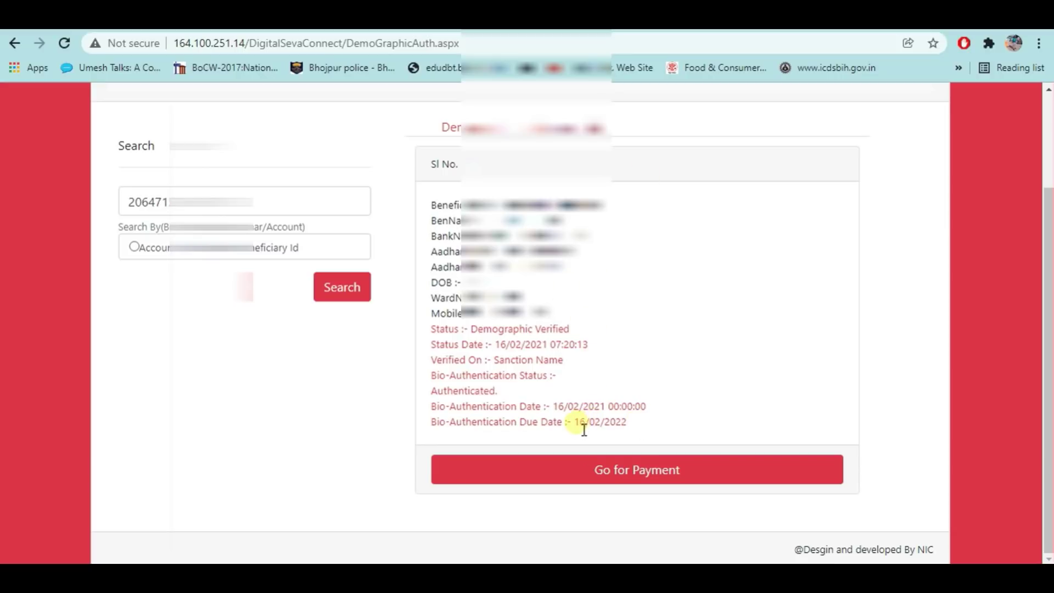
pyautogui.moveTo(574, 428); pyautogui.dragTo(631, 431)
pyautogui.click(648, 324)
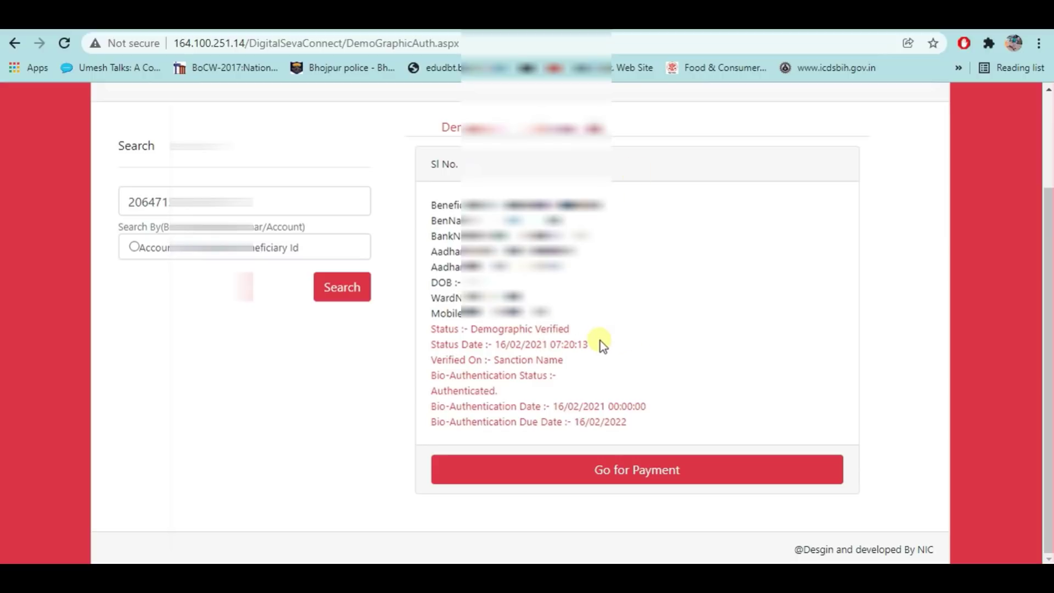
pyautogui.moveTo(430, 375); pyautogui.dragTo(532, 383)
pyautogui.moveTo(433, 390); pyautogui.dragTo(498, 392)
pyautogui.click(511, 389)
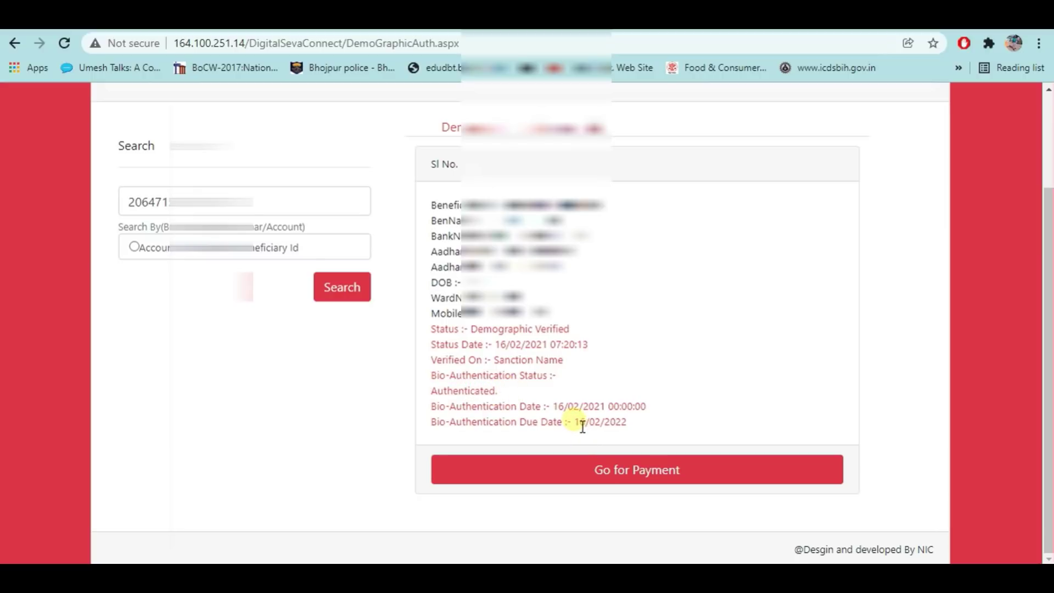
pyautogui.moveTo(575, 422); pyautogui.dragTo(633, 426)
pyautogui.click(637, 421)
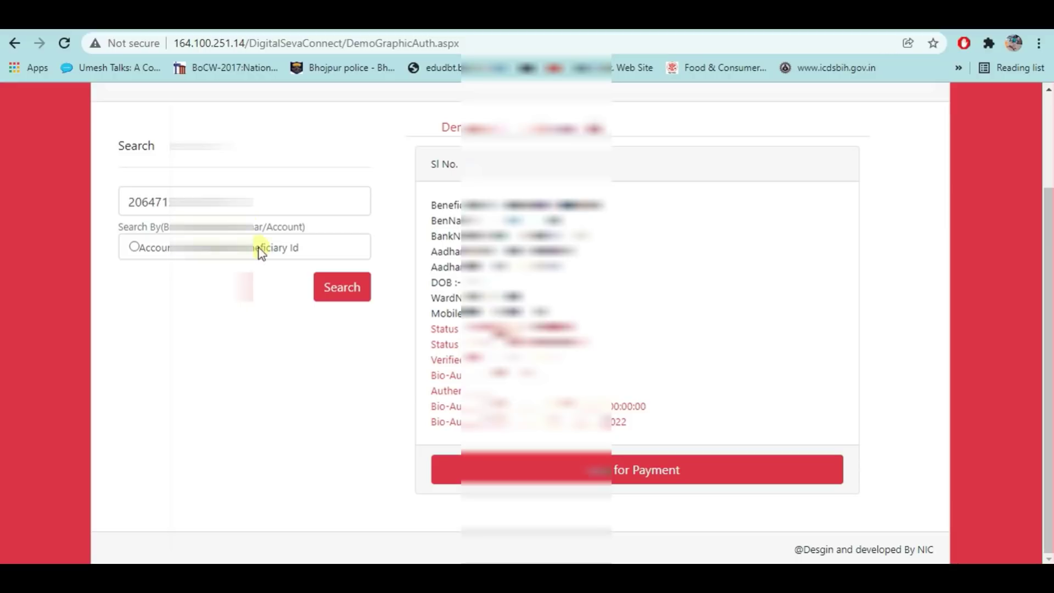
# - Search for another beneficiary by Account, replacing the search value with that beneficiary's account number
pyautogui.click(135, 247)
pyautogui.doubleClick(134, 201)
pyautogui.hotkey('ctrl', 'v')
pyautogui.scroll(1, 166, 283)
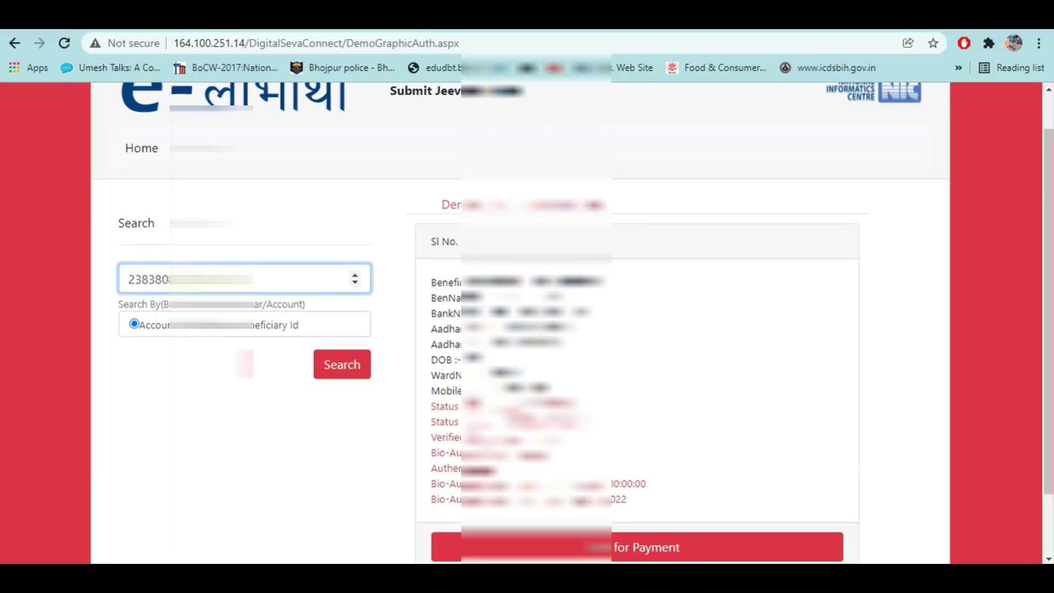
pyautogui.click(340, 367)
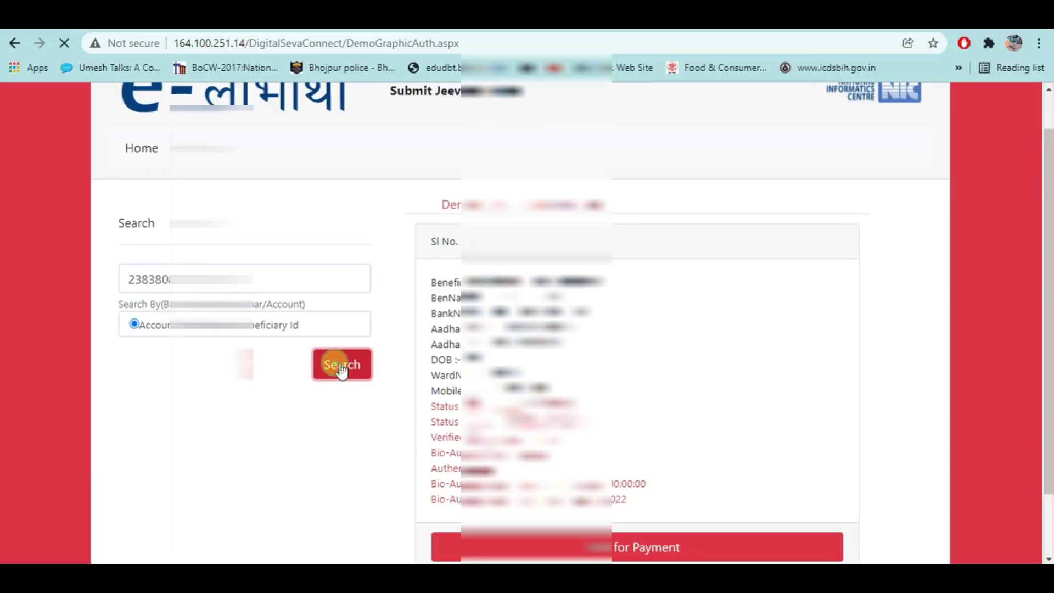
# - Review the beneficiary details form, comparing the sanction order name with the bank name and checking the Aadhaar fields
pyautogui.scroll(-2, 337, 369)
pyautogui.scroll(1, 318, 384)
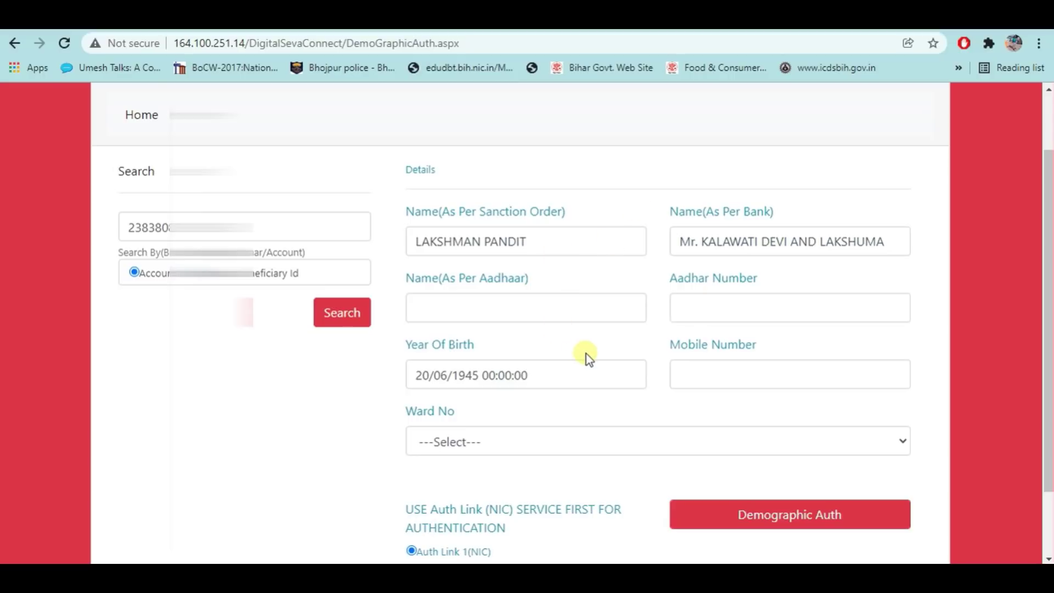
pyautogui.scroll(-2, 586, 353)
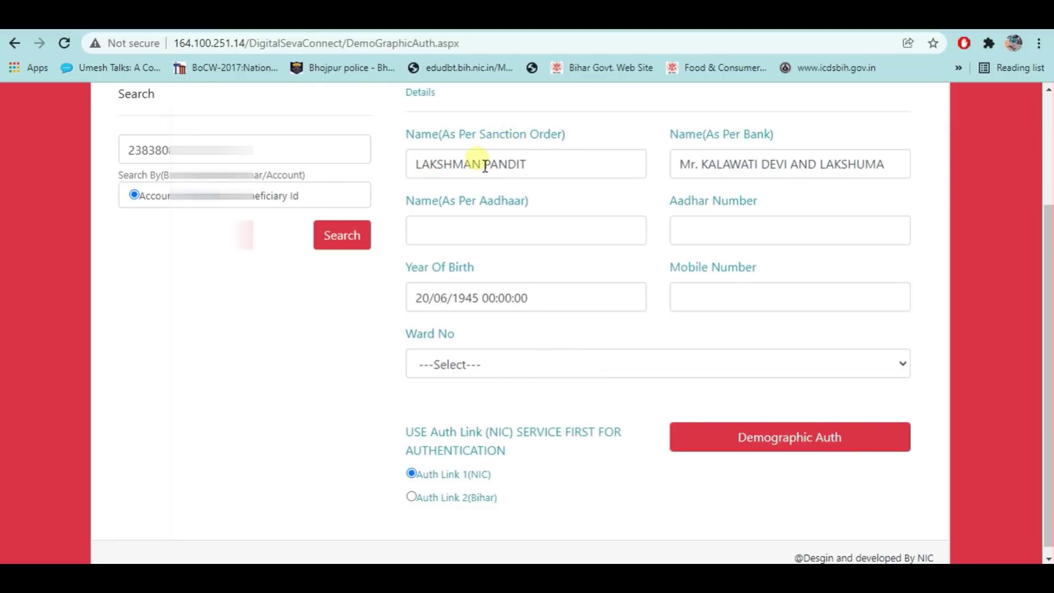
pyautogui.moveTo(529, 167); pyautogui.dragTo(413, 164)
pyautogui.click(558, 166)
pyautogui.moveTo(669, 135); pyautogui.dragTo(780, 138)
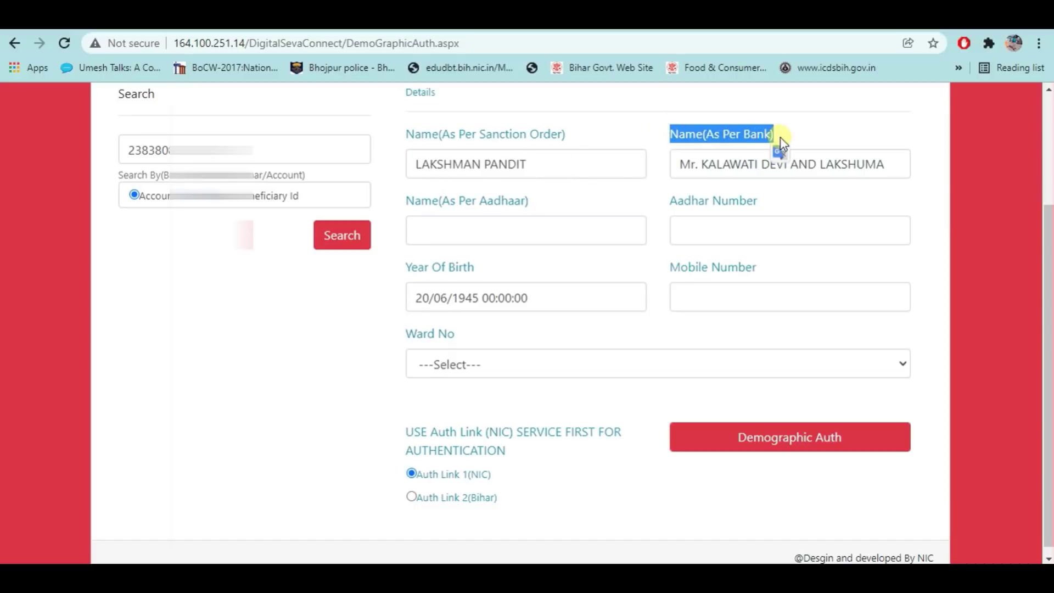
pyautogui.click(791, 171)
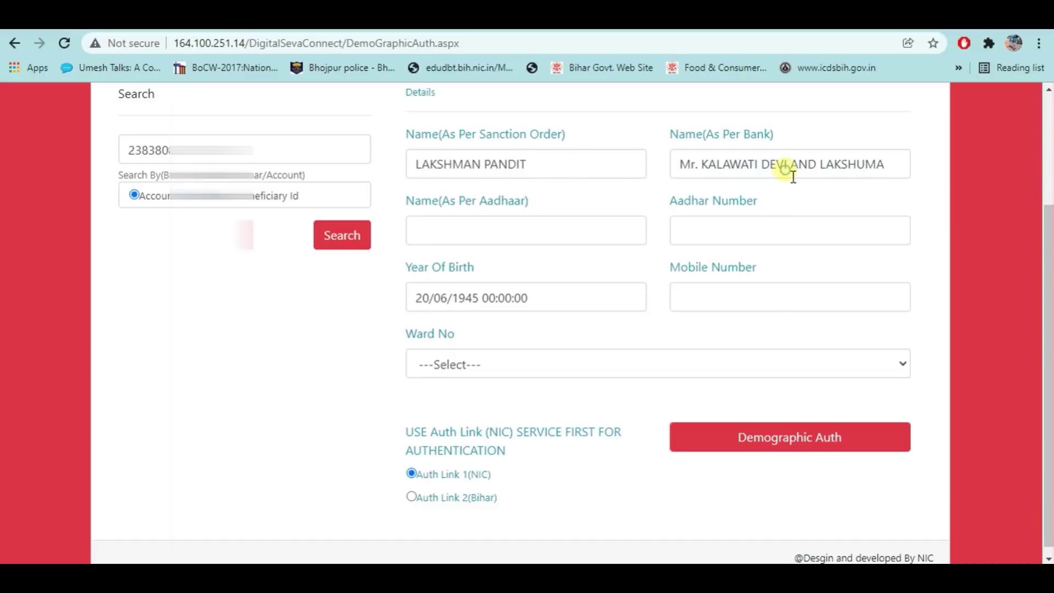
pyautogui.moveTo(681, 166); pyautogui.dragTo(886, 169)
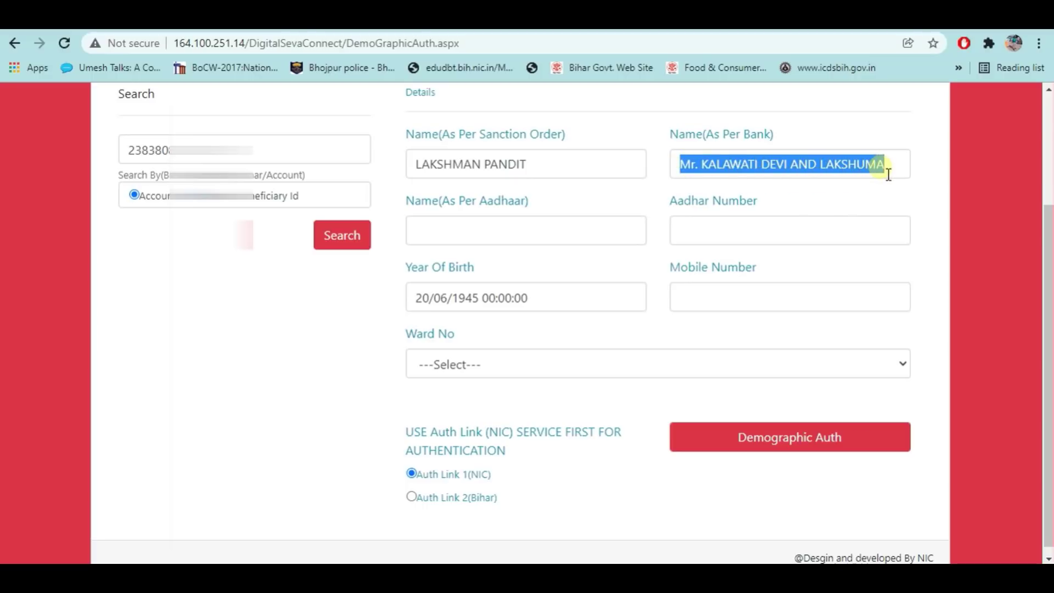
pyautogui.click(922, 170)
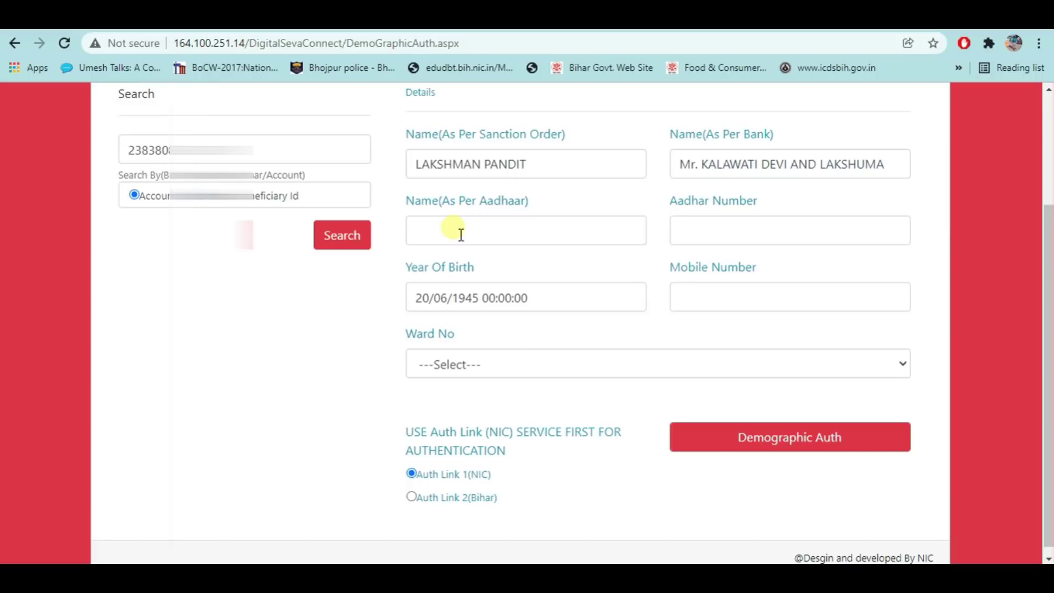
pyautogui.click(713, 236)
# - Trim the Year Of Birth entry to only the four-digit year, removing the time, day and month
pyautogui.scroll(1, 410, 355)
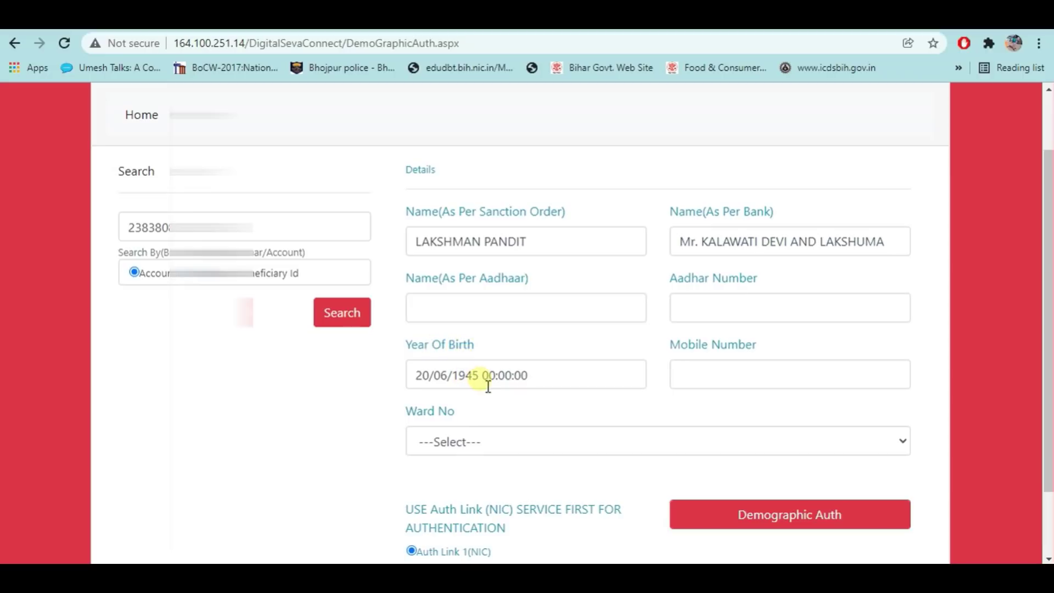
pyautogui.moveTo(480, 383); pyautogui.dragTo(532, 384)
pyautogui.press('BackSpace')
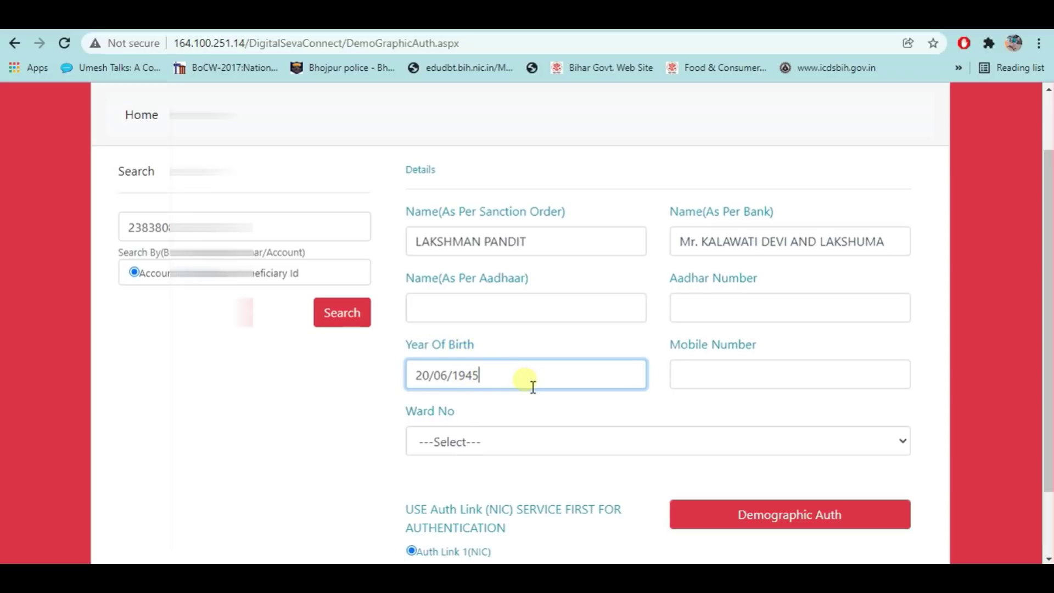
pyautogui.click(453, 384)
pyautogui.press('BackSpace')
pyautogui.press('BackSpace')
pyautogui.press('BackSpace')
pyautogui.press('BackSpace')
pyautogui.press('BackSpace')
pyautogui.press('BackSpace')
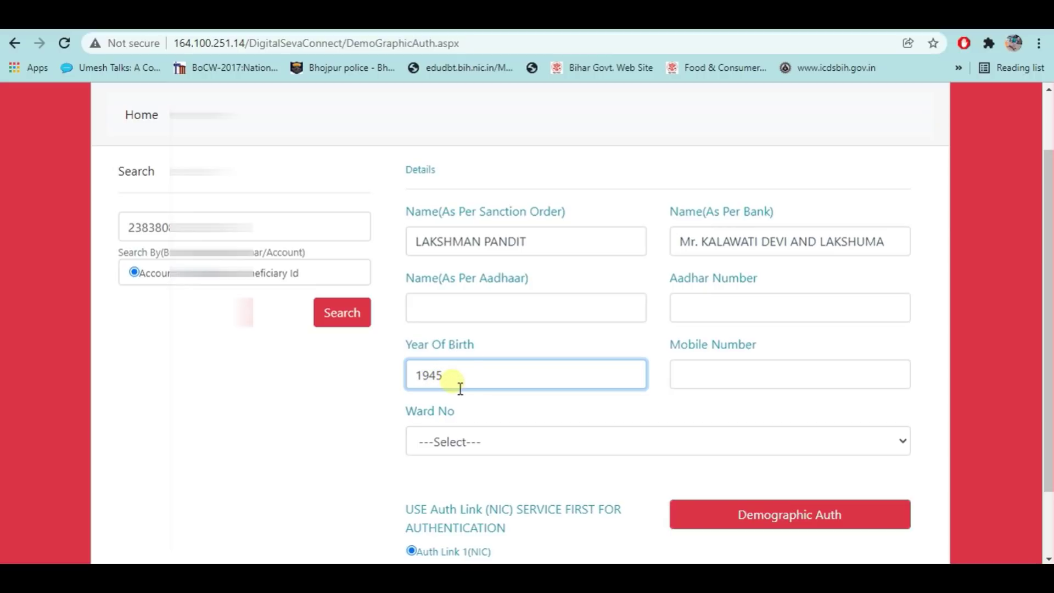
pyautogui.moveTo(410, 374); pyautogui.dragTo(459, 377)
# - Check the Mobile Number field, the available Ward No options and the Demographic Auth option on the details form
pyautogui.click(722, 385)
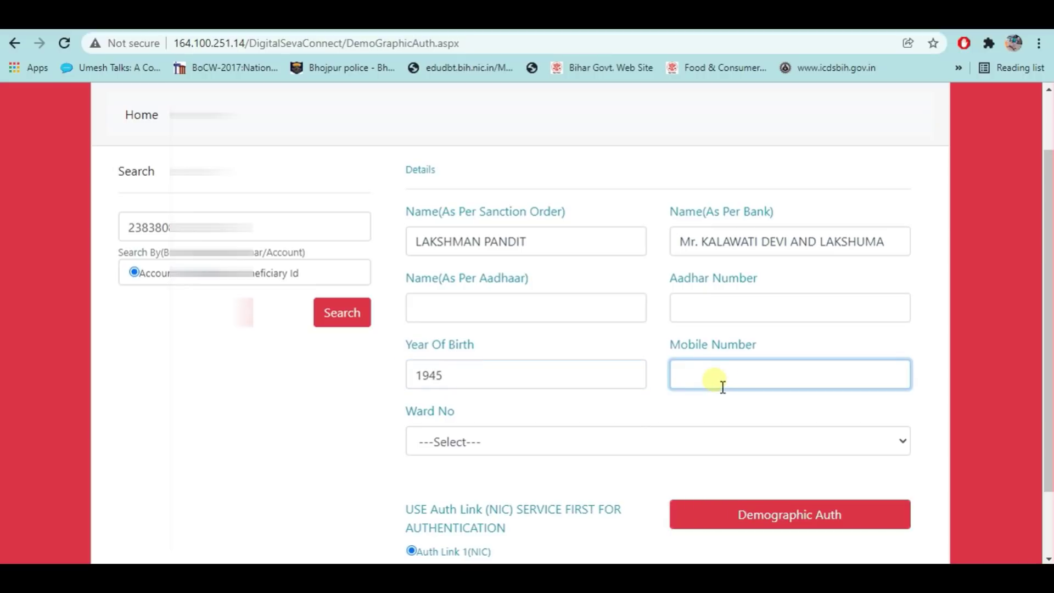
pyautogui.click(476, 445)
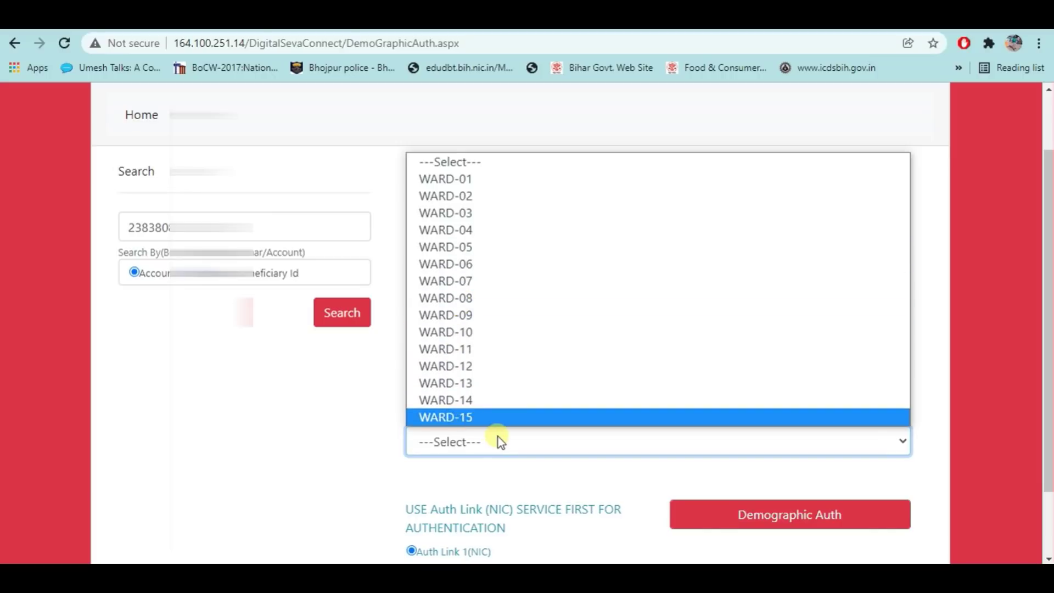
pyautogui.scroll(-2, 498, 436)
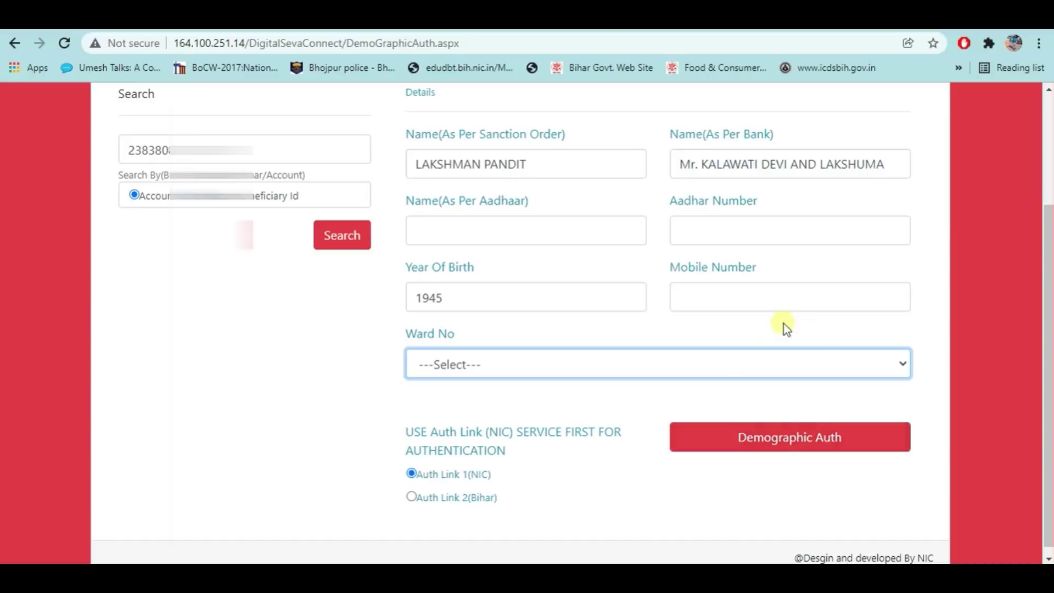
pyautogui.click(774, 439)
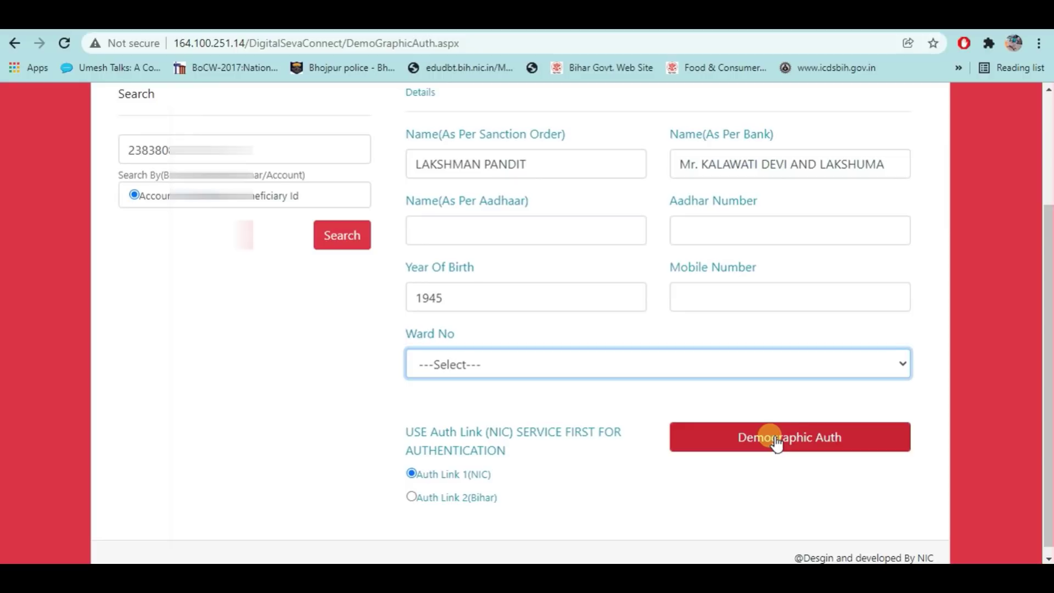
pyautogui.scroll(2, 631, 313)
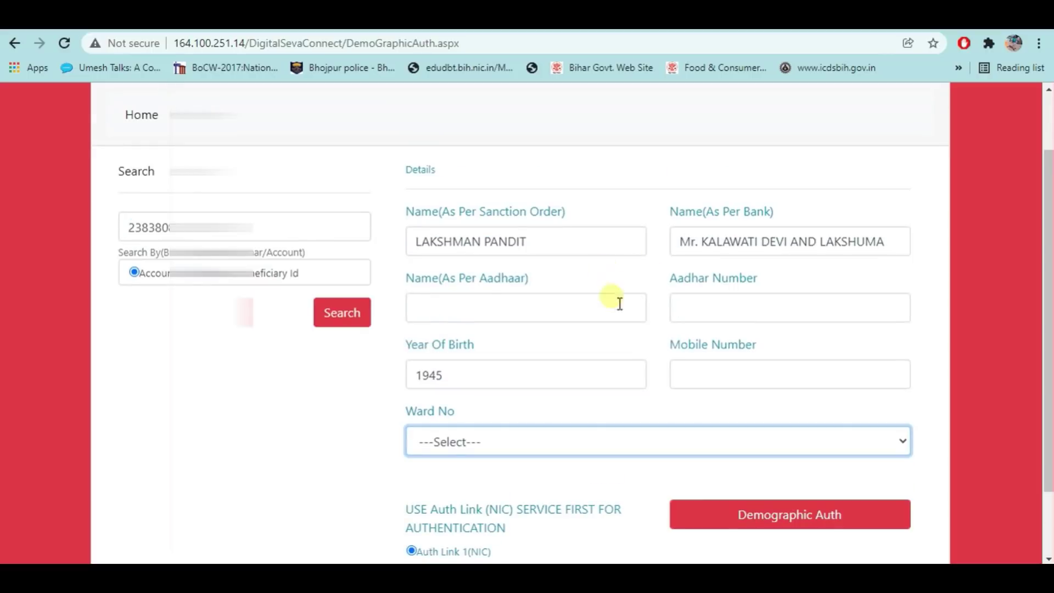